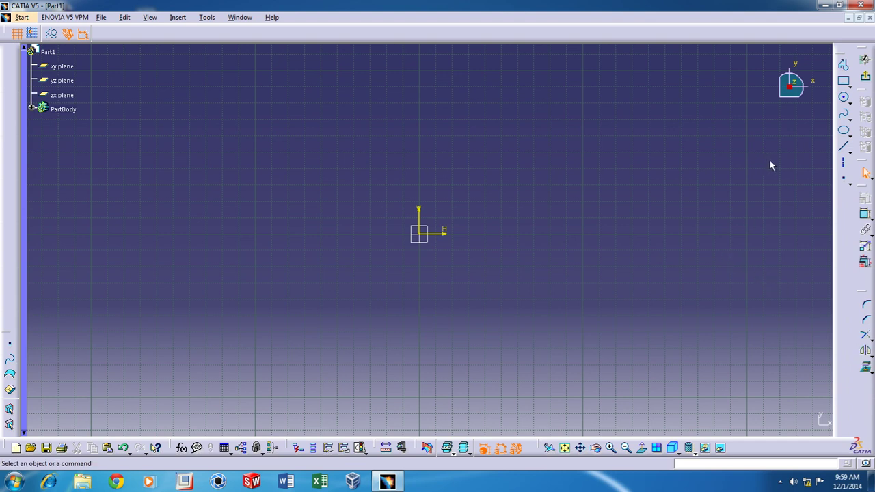
# Draw a rectangle around the sketch origin.
pyautogui.click(845, 83)
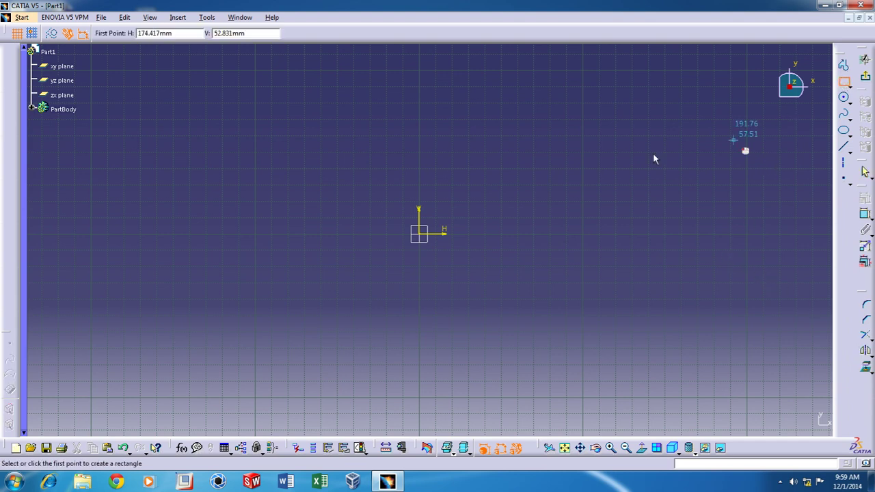
pyautogui.click(549, 175)
pyautogui.click(266, 289)
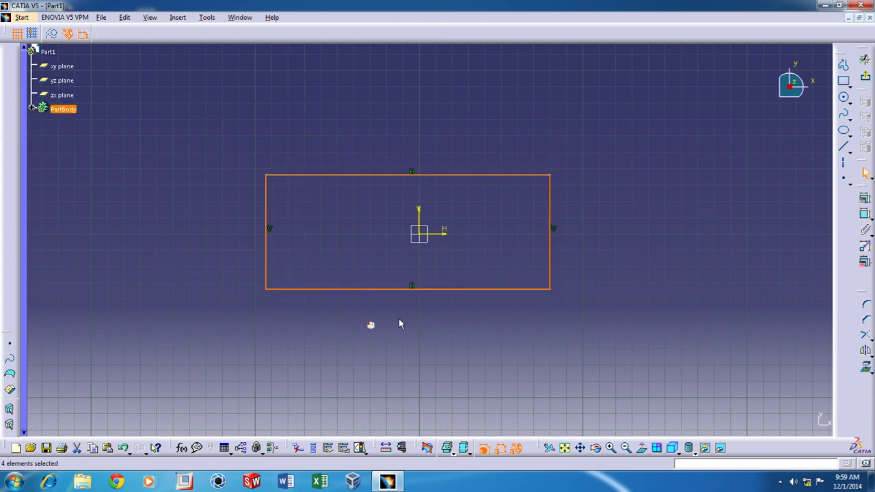
pyautogui.click(666, 299)
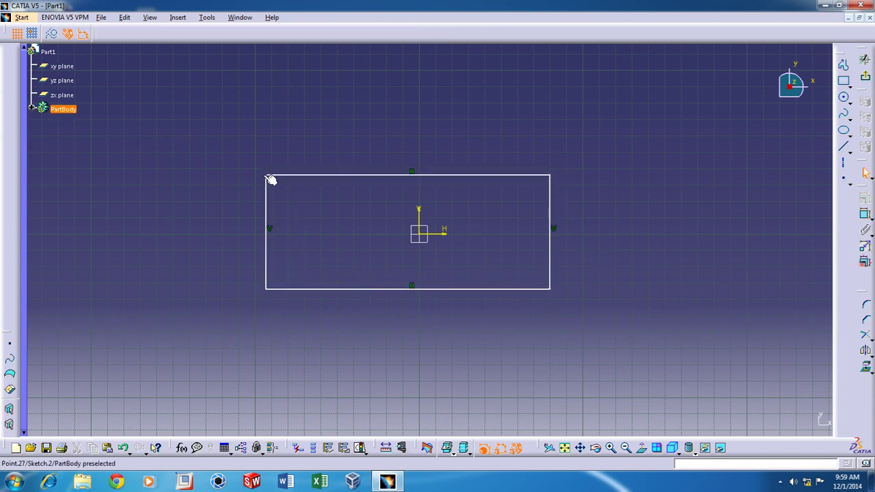
# Fillet all four corners of the rectangle with Corner.
pyautogui.click(867, 308)
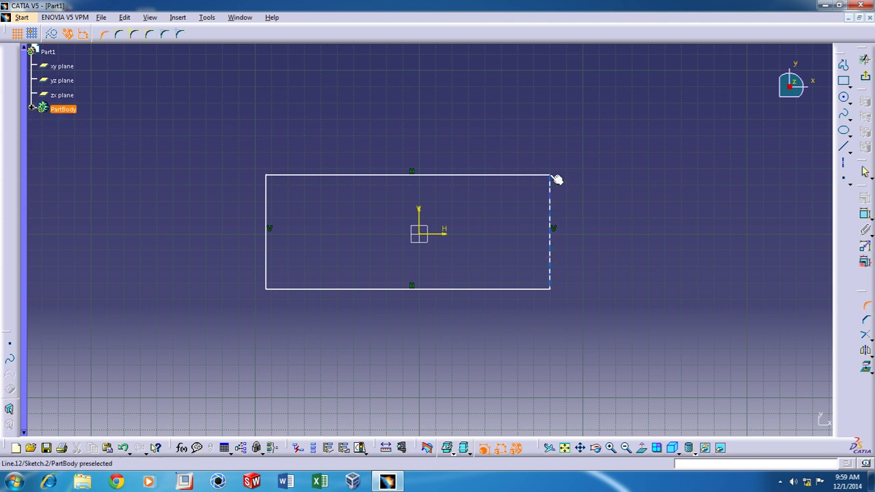
pyautogui.click(555, 178)
pyautogui.click(553, 189)
pyautogui.click(554, 293)
pyautogui.click(550, 289)
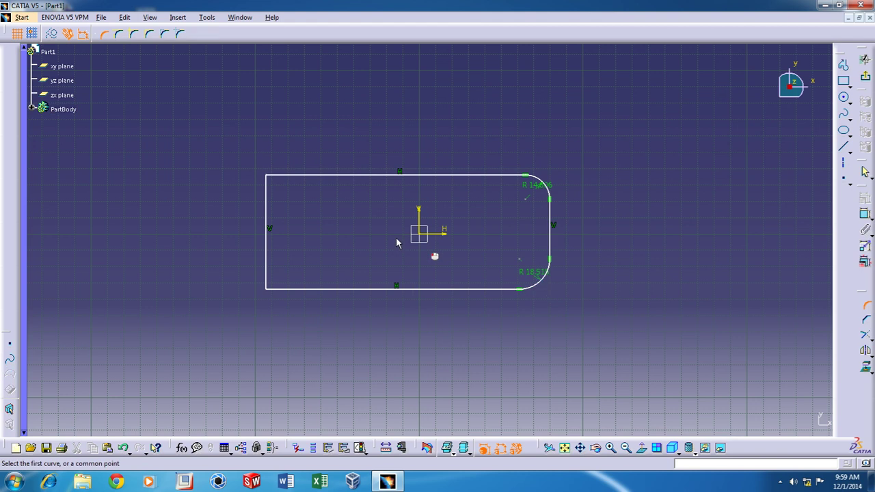
pyautogui.click(272, 293)
pyautogui.click(277, 289)
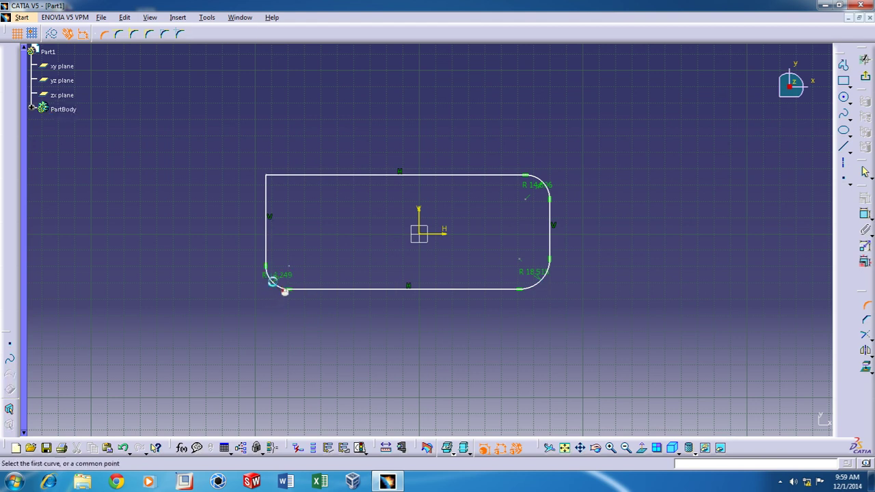
pyautogui.click(273, 179)
pyautogui.click(287, 194)
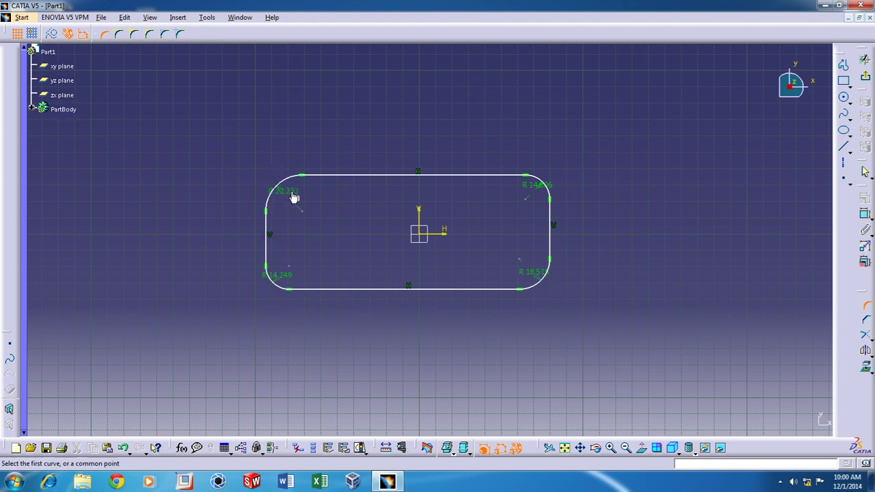
# Change the top-right fillet radius from 14.806 mm to 10 mm.
pyautogui.doubleClick(542, 187)
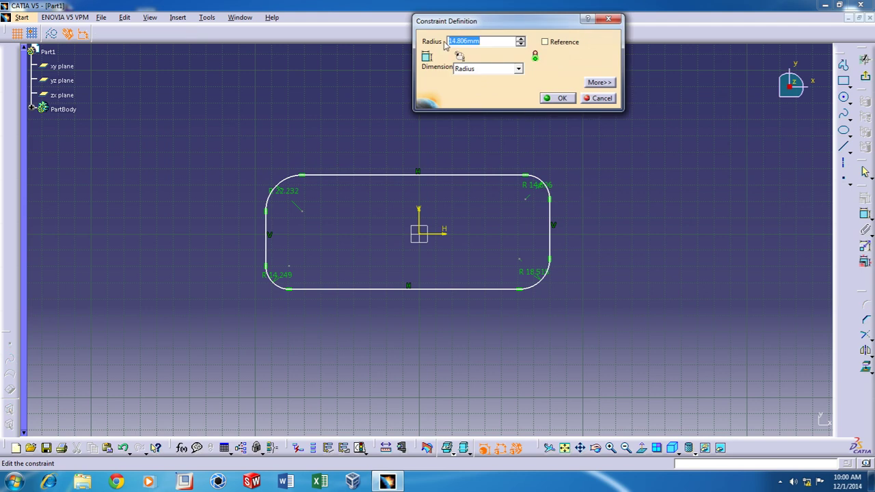
pyautogui.write('1')
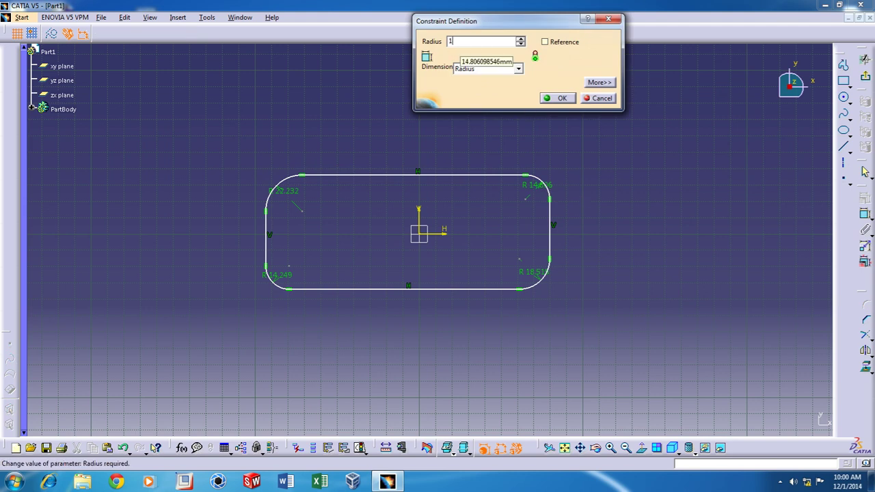
pyautogui.write('0mm')
pyautogui.press('Return')
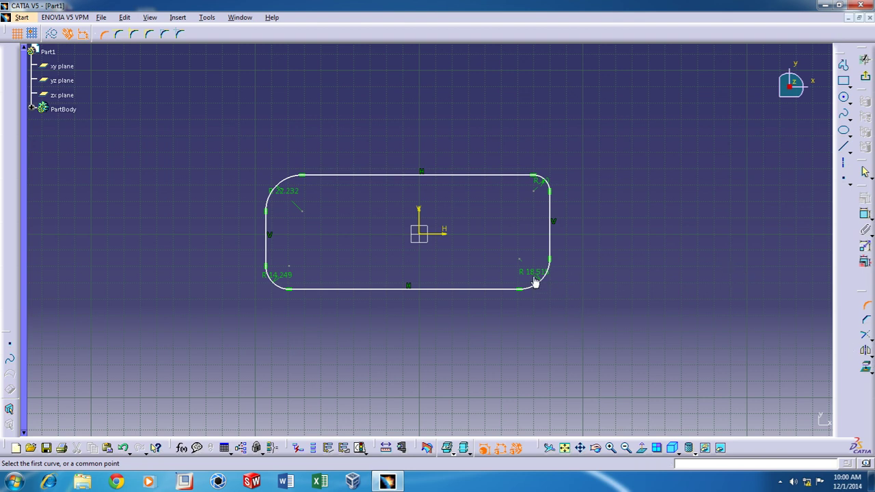
# Draw a second rectangle up and to the right of the first.
pyautogui.click(844, 80)
pyautogui.click(538, 105)
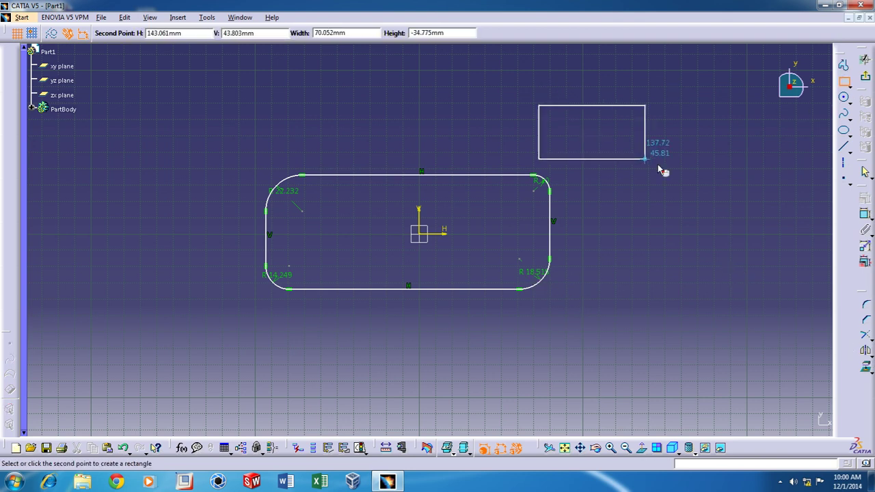
pyautogui.click(667, 168)
# Chamfer the new rectangle's bottom-right corner at 45°, 11.811 mm, moving its dimension below.
pyautogui.click(865, 320)
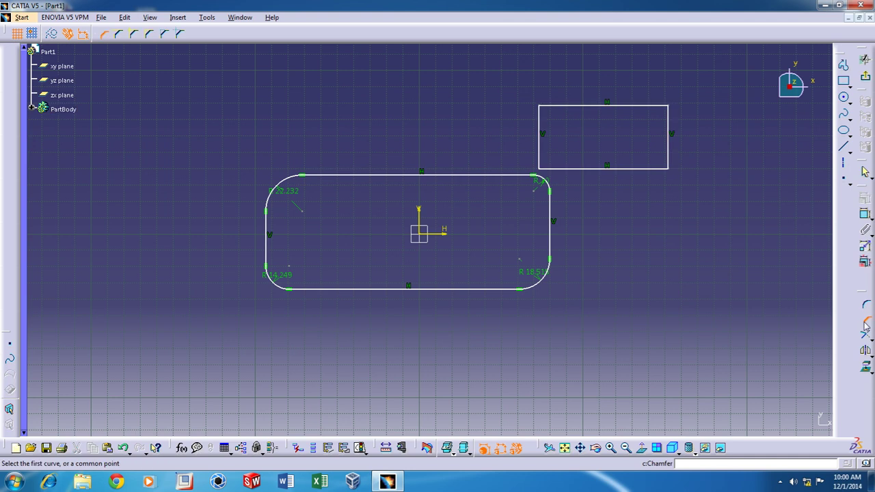
pyautogui.click(665, 168)
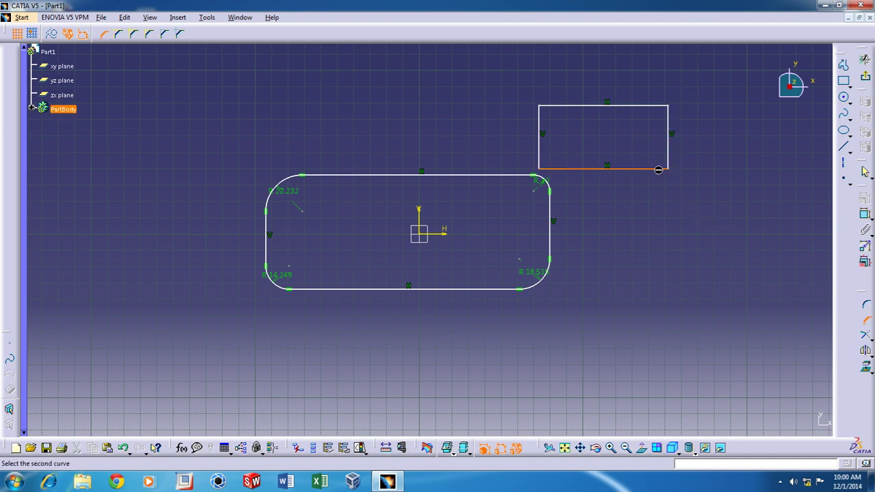
pyautogui.click(669, 162)
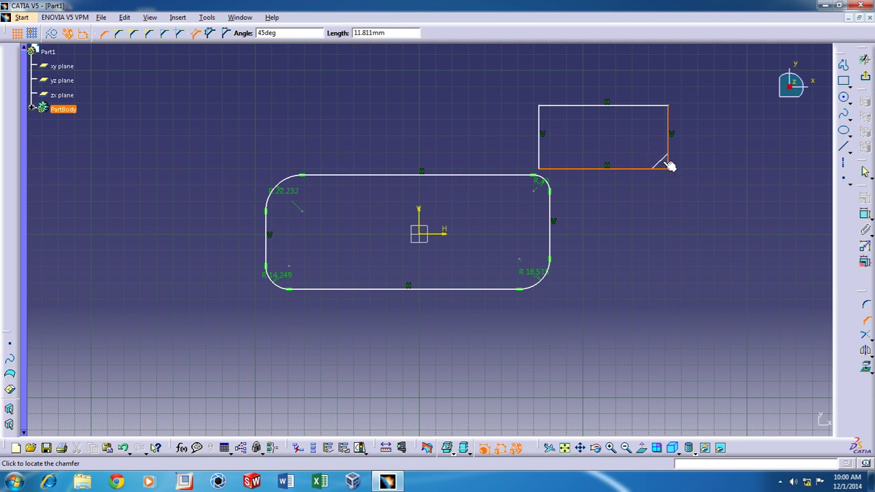
pyautogui.click(673, 169)
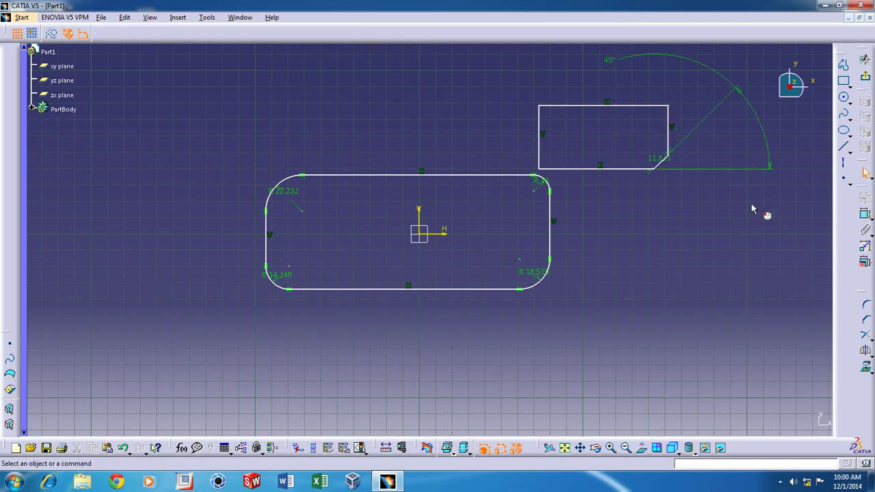
pyautogui.click(670, 161)
pyautogui.moveTo(654, 157); pyautogui.dragTo(608, 207)
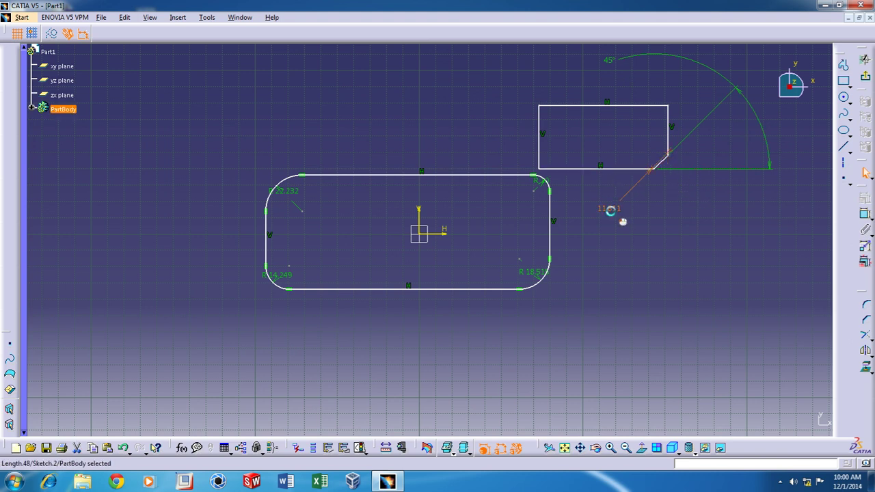
pyautogui.click(682, 233)
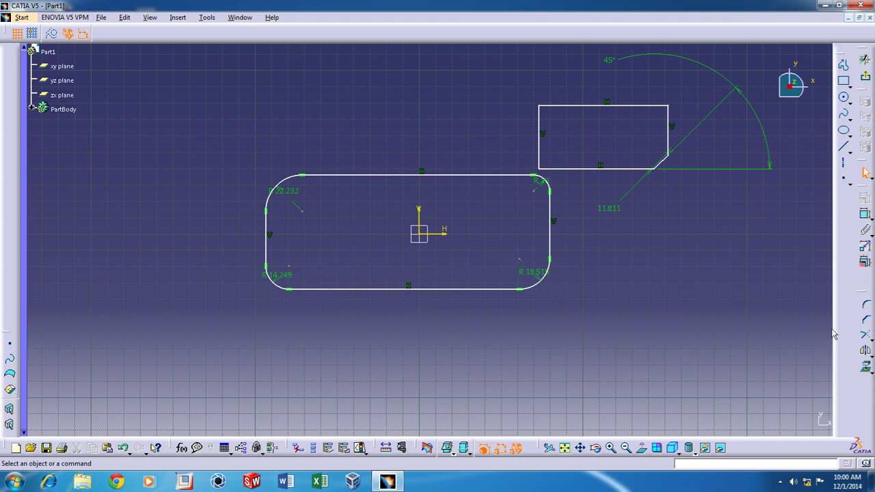
# Draw a square at the lower right of the sketch.
pyautogui.click(844, 82)
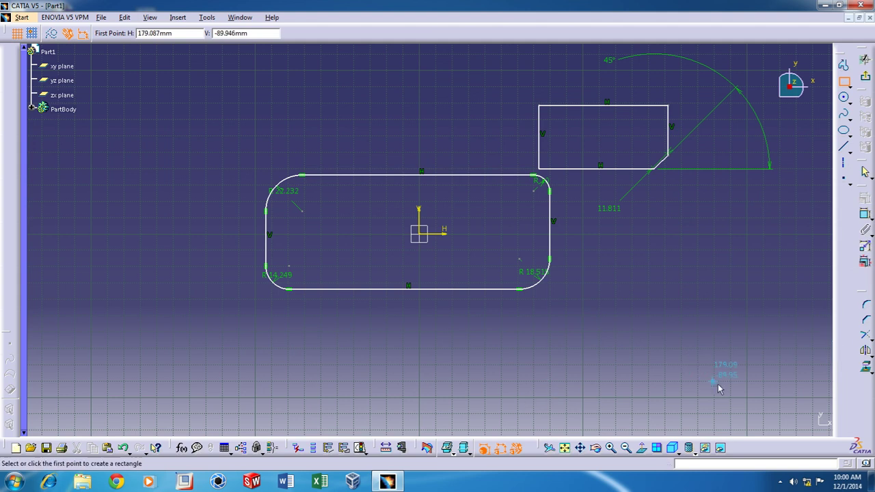
pyautogui.click(742, 375)
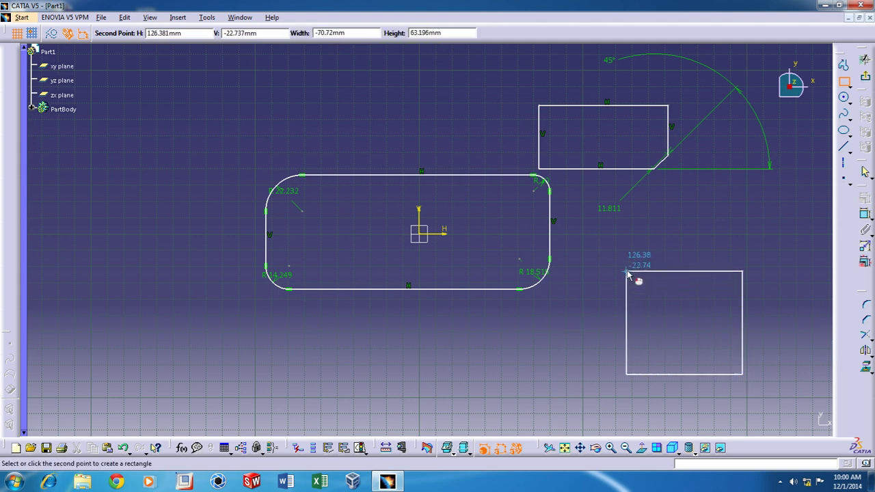
pyautogui.click(627, 262)
# Draw a diagonal line and a near-vertical line crossing the square.
pyautogui.click(844, 146)
pyautogui.click(706, 217)
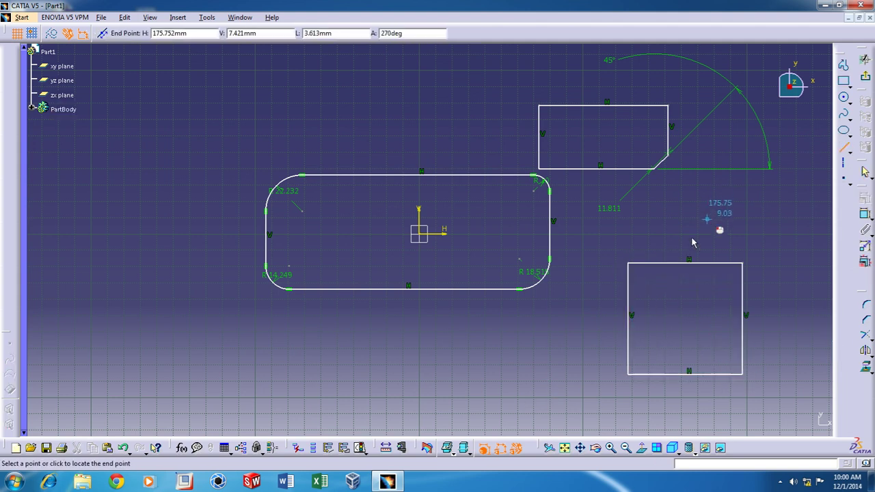
pyautogui.click(576, 355)
pyautogui.click(844, 147)
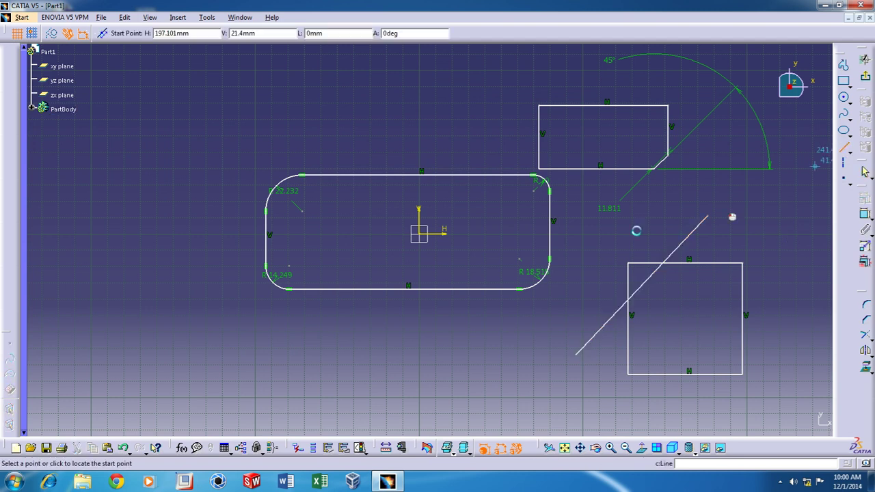
pyautogui.click(647, 220)
pyautogui.click(660, 400)
pyautogui.click(812, 300)
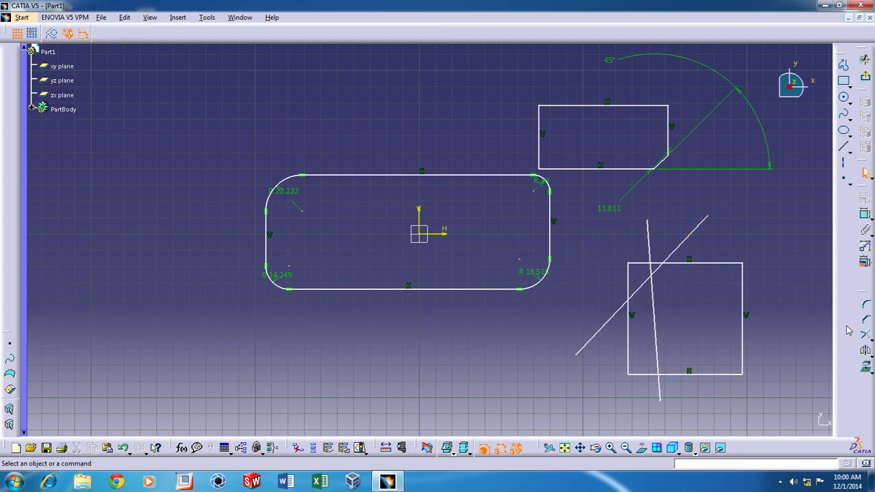
pyautogui.click(868, 338)
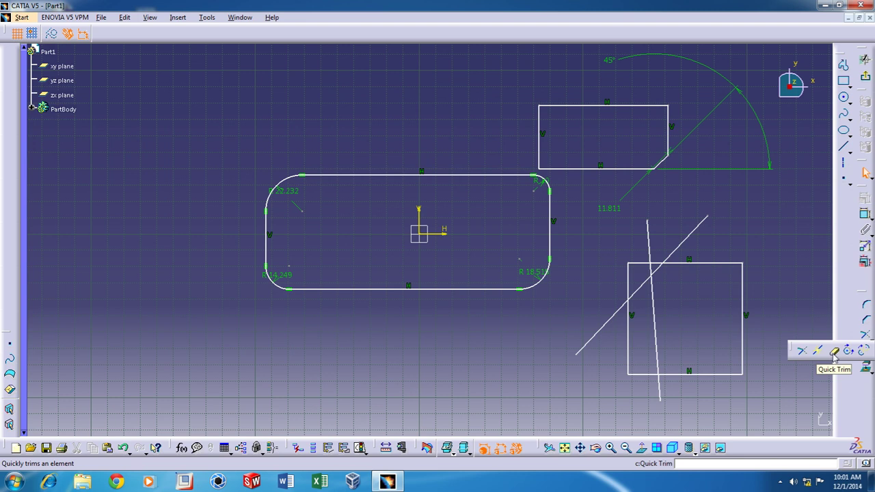
# Quick Trim the square edges and crossing-line pieces, leaving an angled notch at the top-left corner.
pyautogui.click(835, 351)
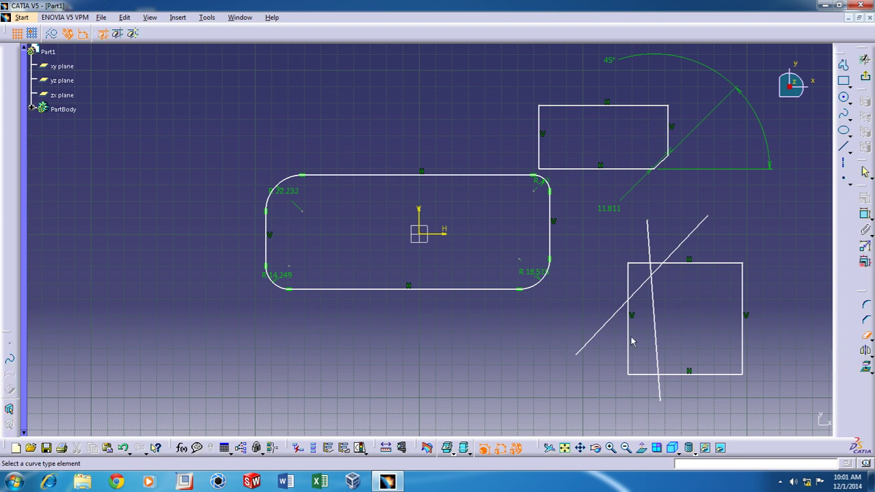
pyautogui.click(635, 277)
pyautogui.click(642, 263)
pyautogui.click(654, 250)
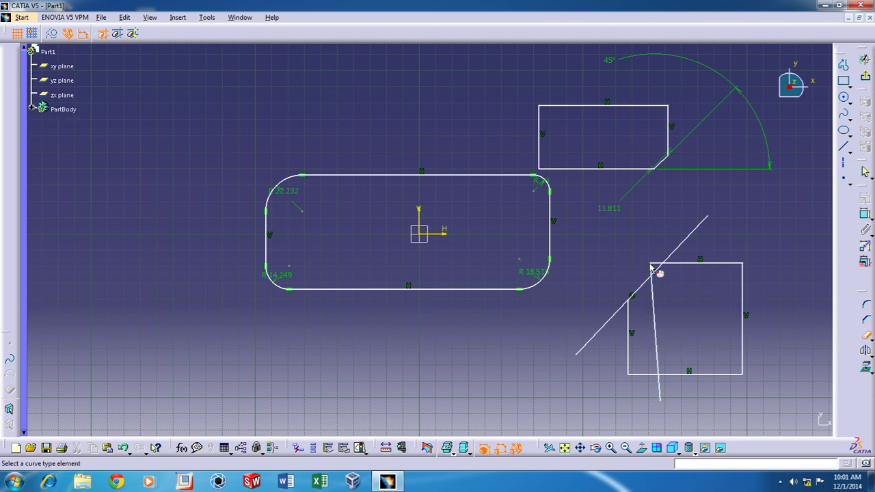
pyautogui.click(652, 313)
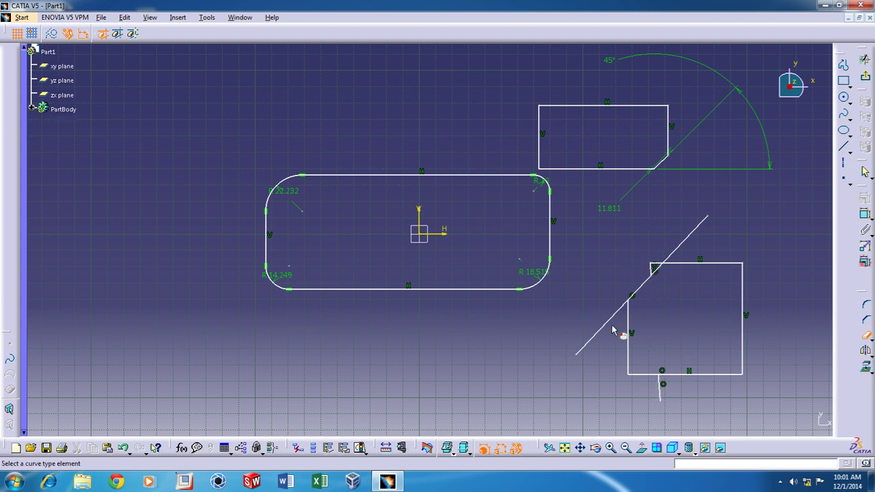
pyautogui.click(682, 252)
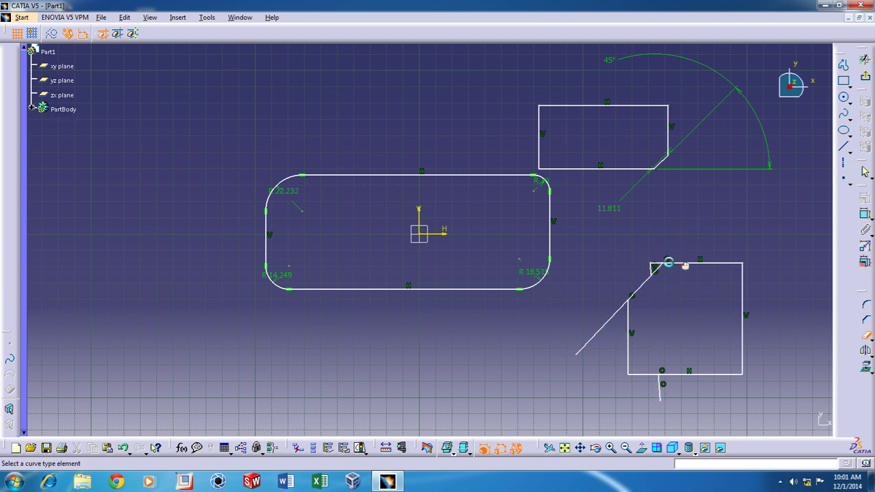
pyautogui.click(615, 313)
pyautogui.click(659, 270)
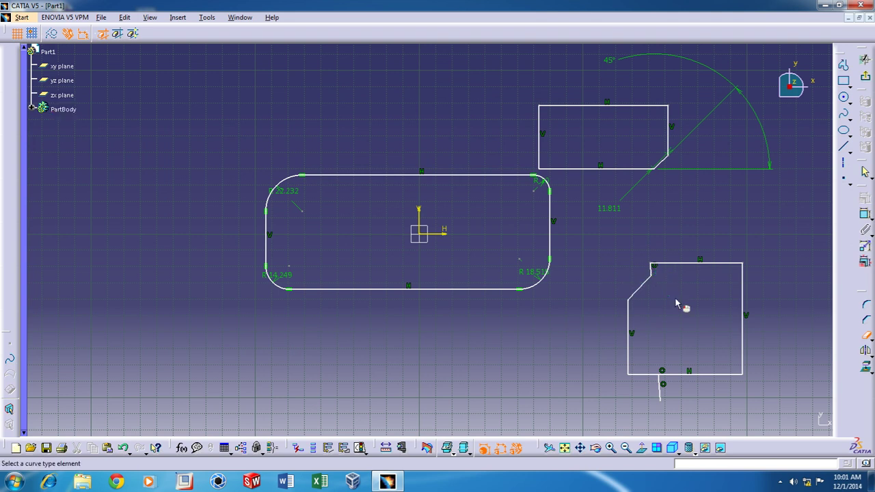
pyautogui.click(661, 395)
# Draw a diagonal line across the left side of the filleted rectangle.
pyautogui.click(843, 146)
pyautogui.click(289, 101)
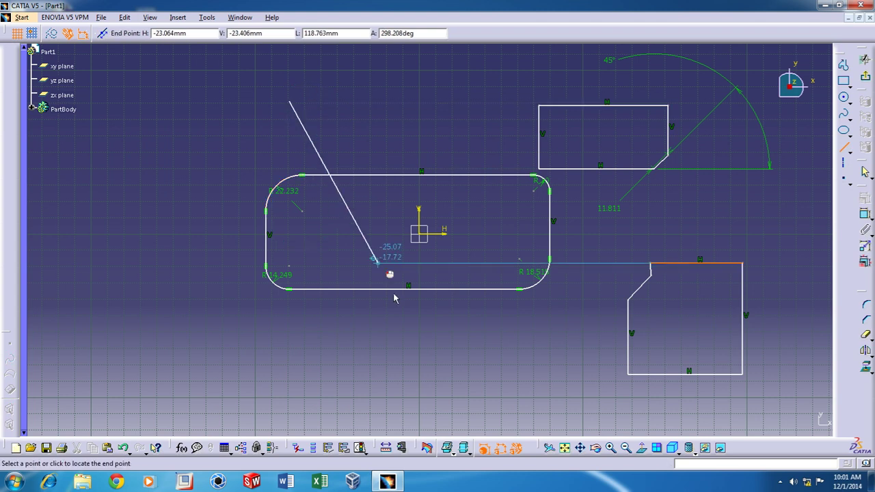
pyautogui.click(432, 344)
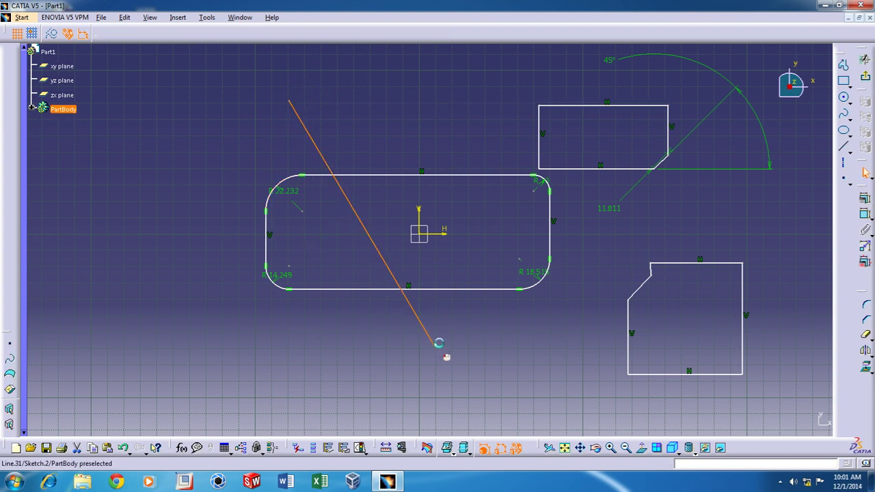
# Quick Trim the left edge, left corners and diagonal overhangs, leaving a slanted left side.
pyautogui.click(866, 348)
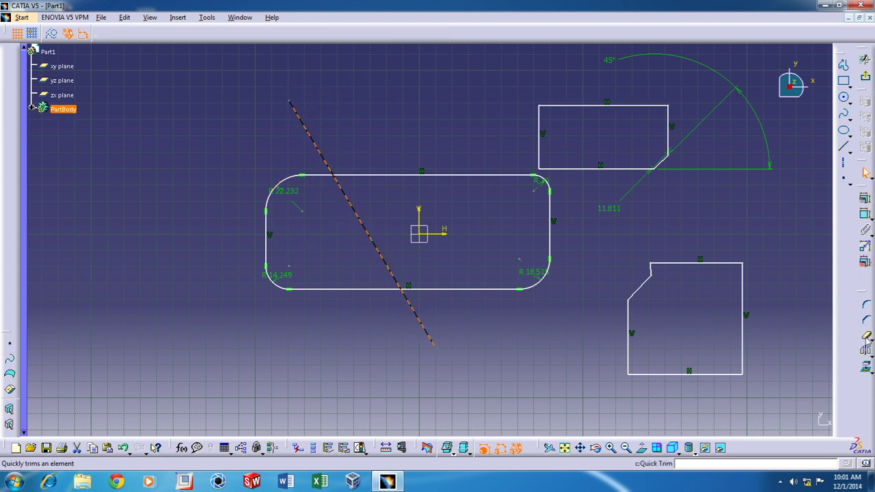
pyautogui.click(327, 158)
pyautogui.click(314, 176)
pyautogui.click(286, 182)
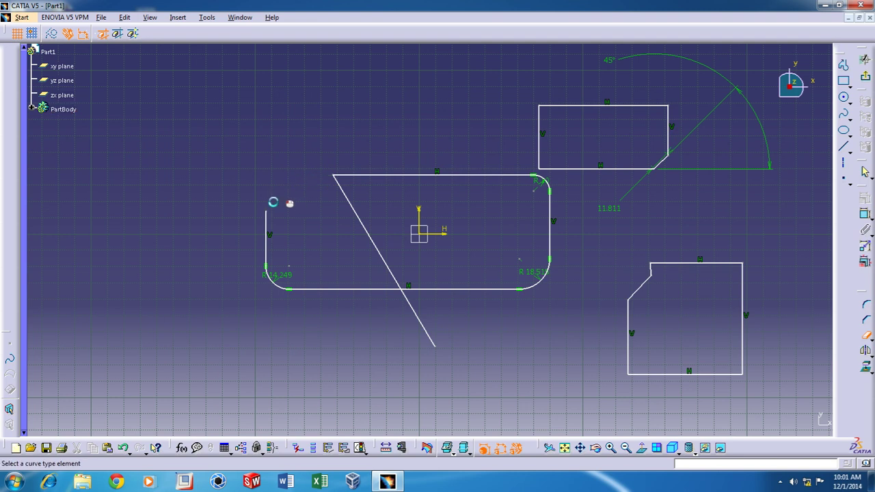
pyautogui.click(266, 236)
pyautogui.click(277, 283)
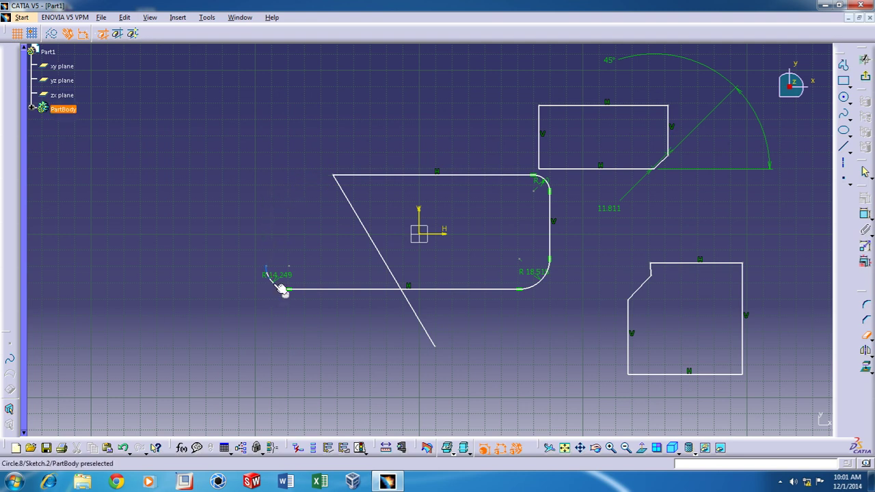
pyautogui.click(333, 288)
pyautogui.click(414, 311)
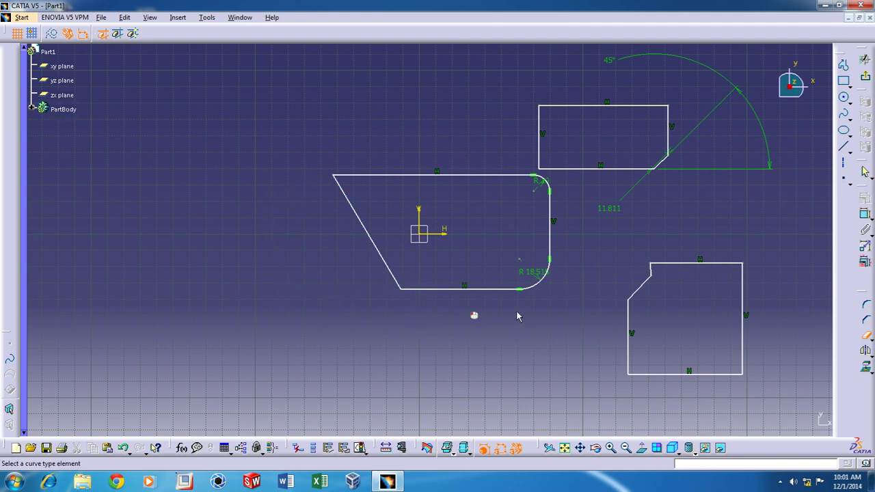
# Round the corner between the slanted side and top edge at 8.879 mm.
pyautogui.click(866, 309)
pyautogui.click(336, 182)
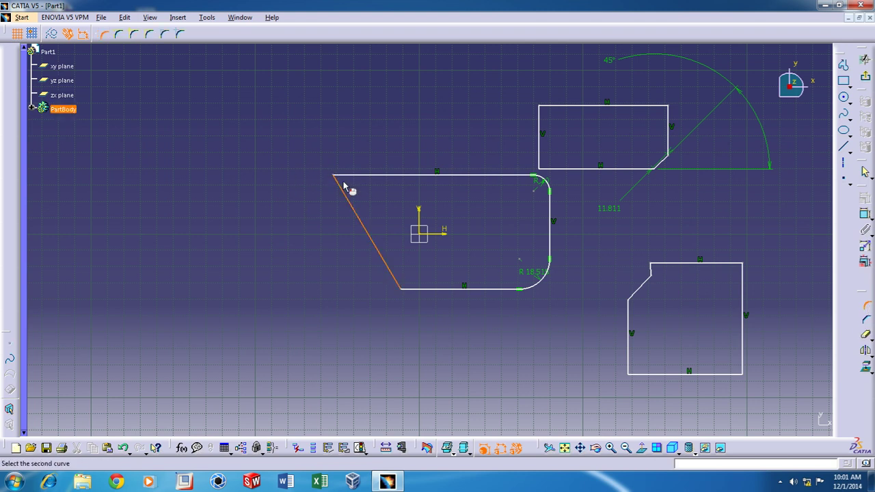
pyautogui.click(352, 176)
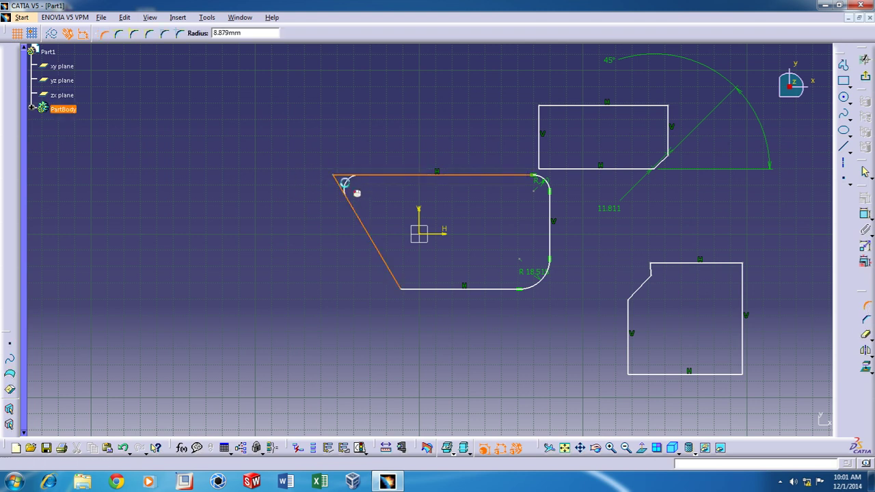
pyautogui.click(346, 182)
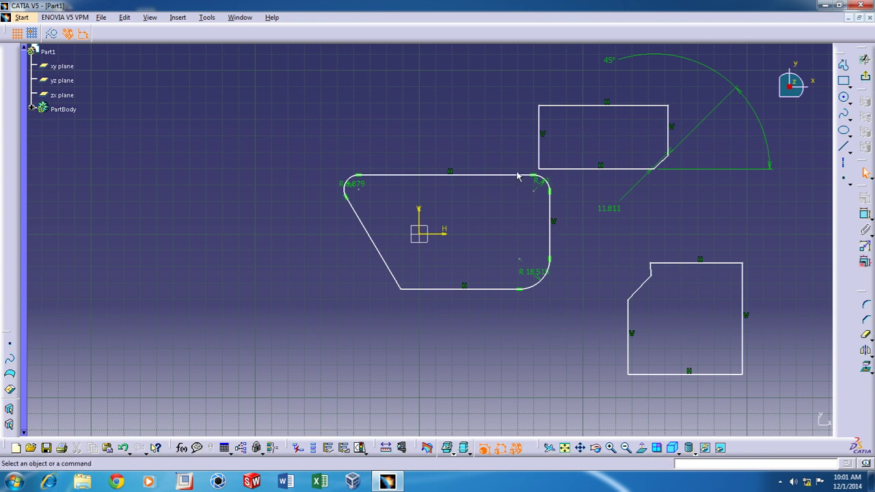
# Create a vertical axis to the left of the trapezoid.
pyautogui.moveTo(569, 180); pyautogui.dragTo(310, 309)
pyautogui.click(471, 330)
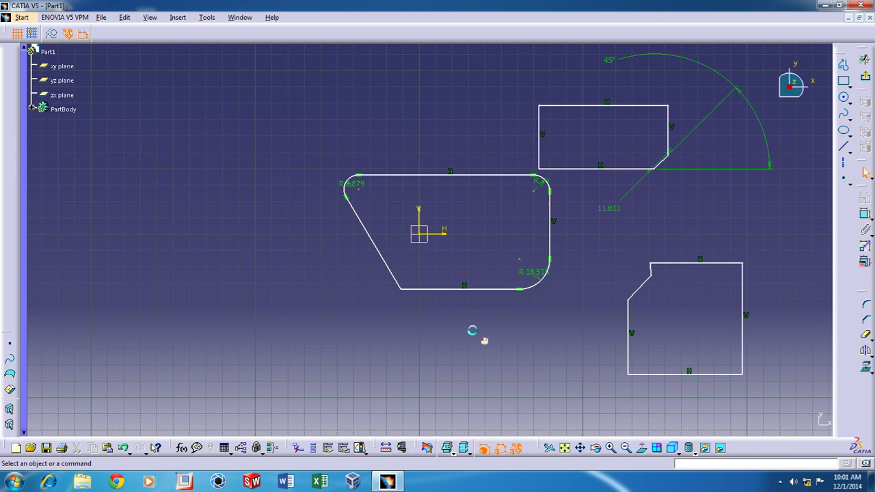
pyautogui.click(845, 168)
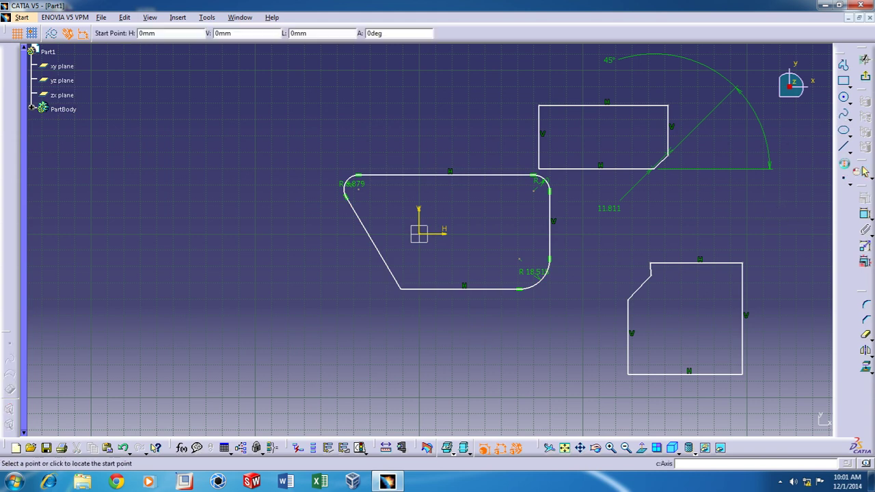
pyautogui.click(254, 117)
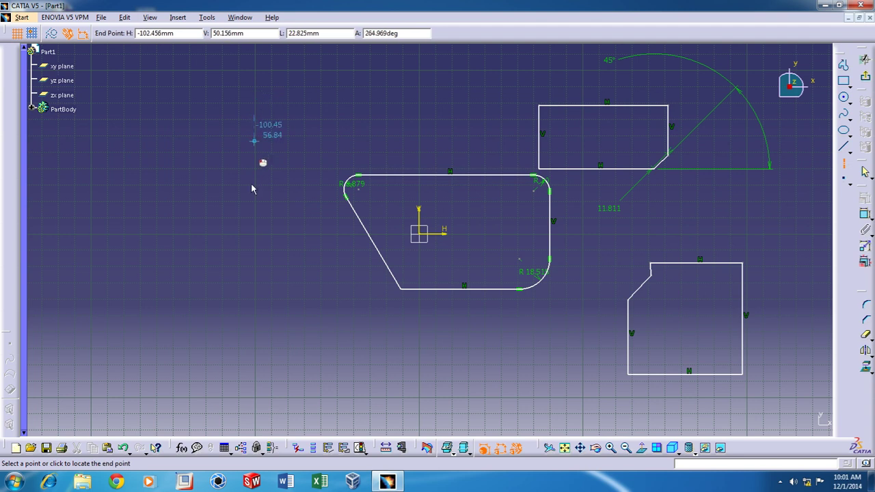
pyautogui.click(255, 336)
pyautogui.click(653, 217)
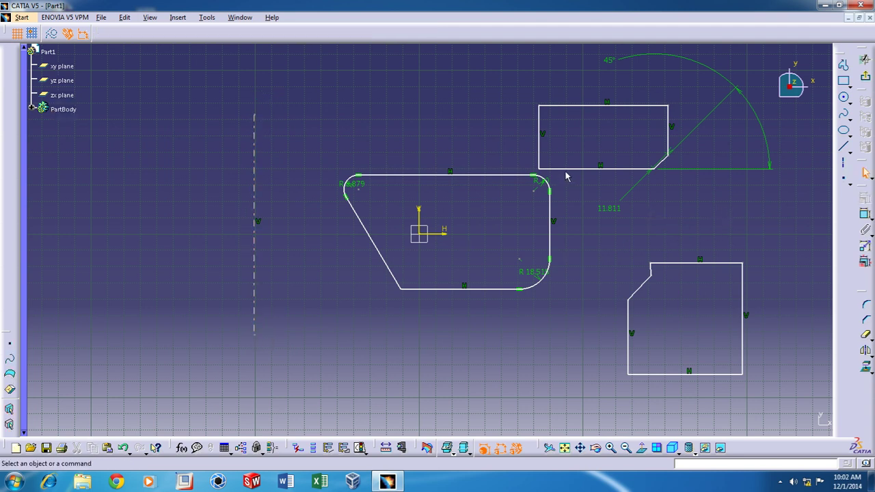
# Mirror the trapezoid profile across the vertical axis.
pyautogui.moveTo(566, 176); pyautogui.dragTo(328, 300)
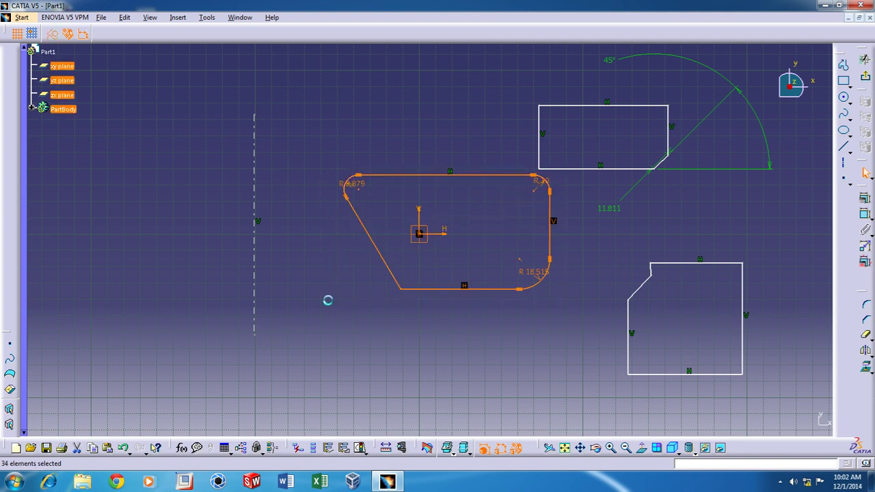
pyautogui.click(866, 351)
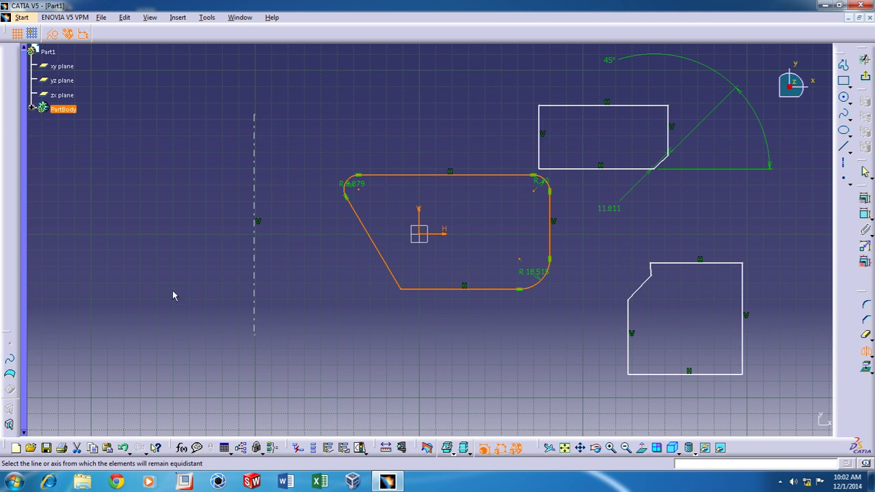
pyautogui.click(254, 278)
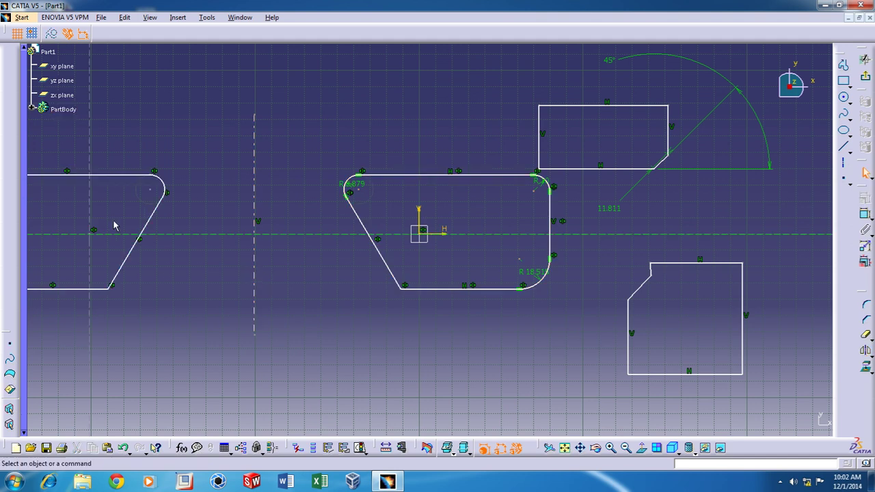
pyautogui.middleClick(254, 233)
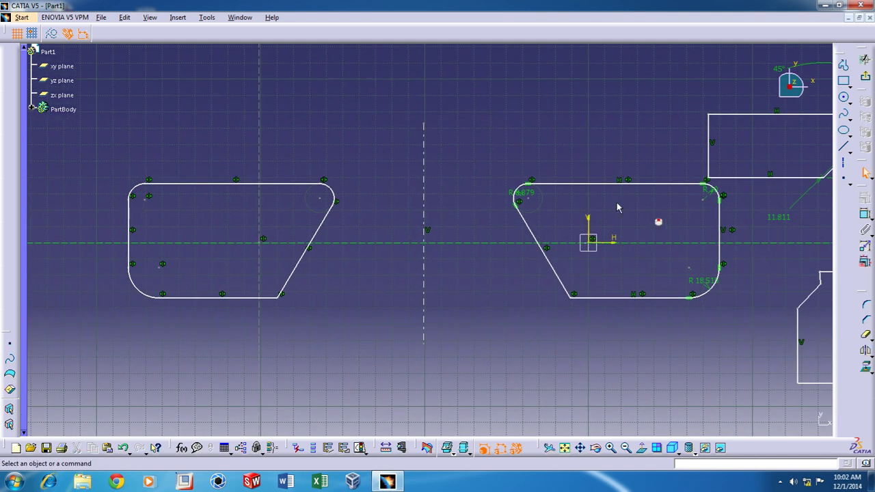